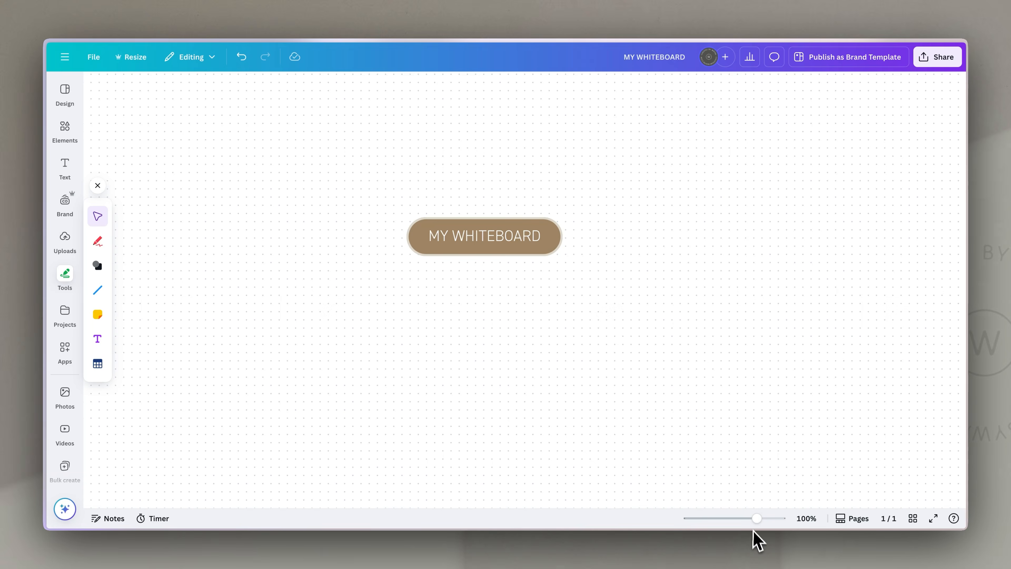
- Add a circle shape to the whiteboard using the whiteboard shape tools
{"action": "left_click_drag", "start_coordinate": [757, 519], "coordinate": [714, 522]}
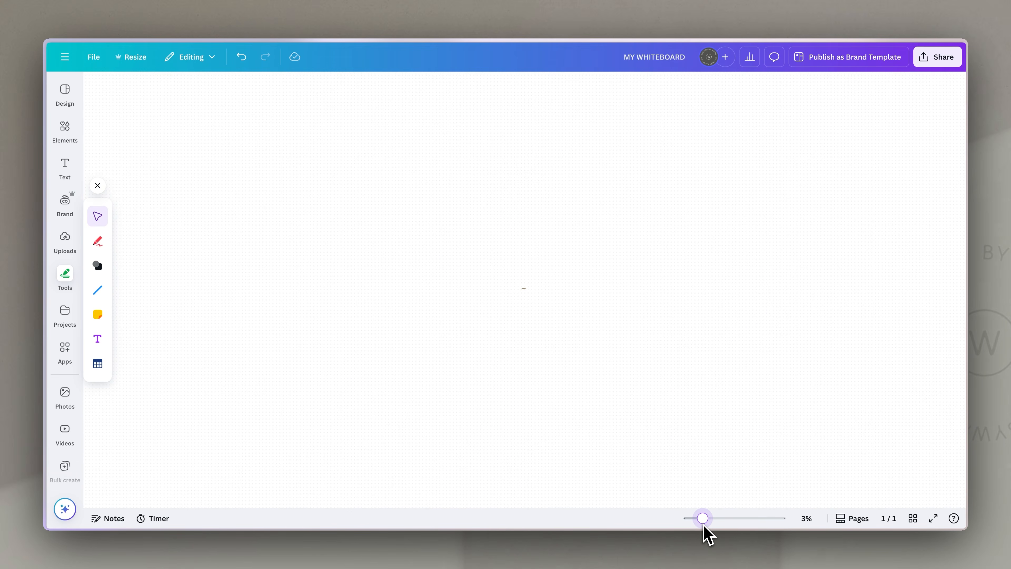
{"action": "left_click_drag", "start_coordinate": [750, 525], "coordinate": [760, 526]}
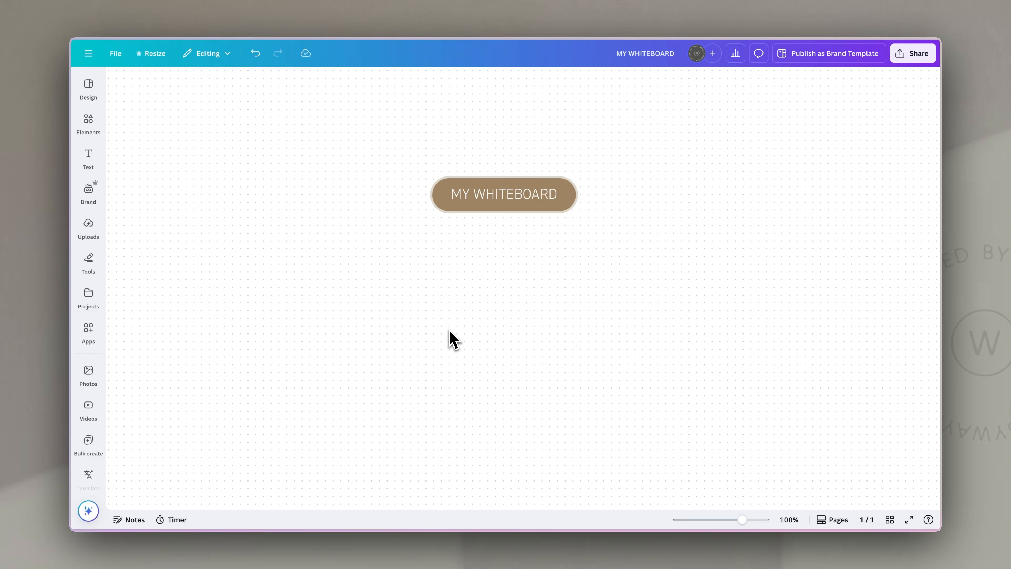
{"action": "left_click", "coordinate": [89, 261]}
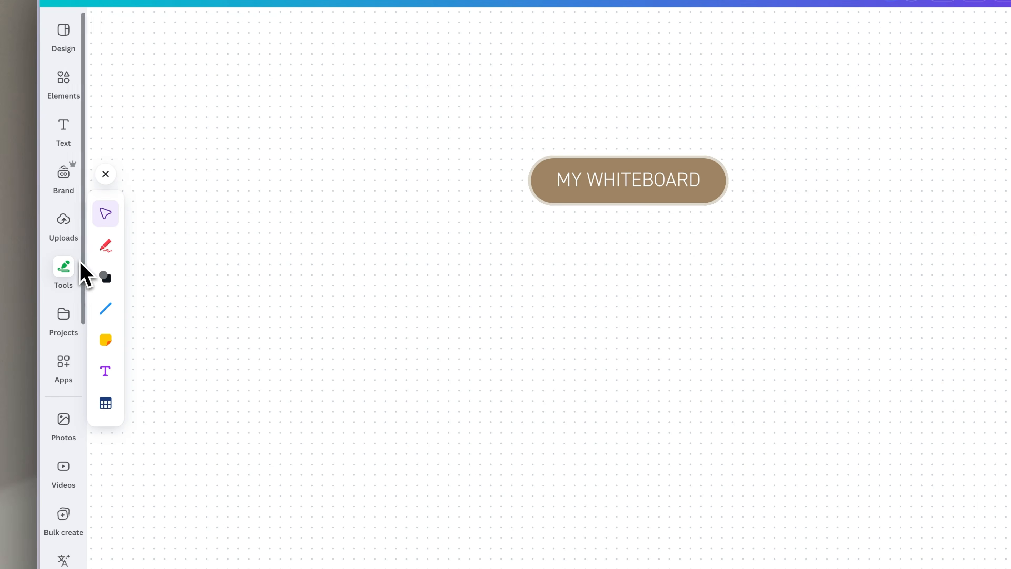
{"action": "left_click", "coordinate": [120, 311]}
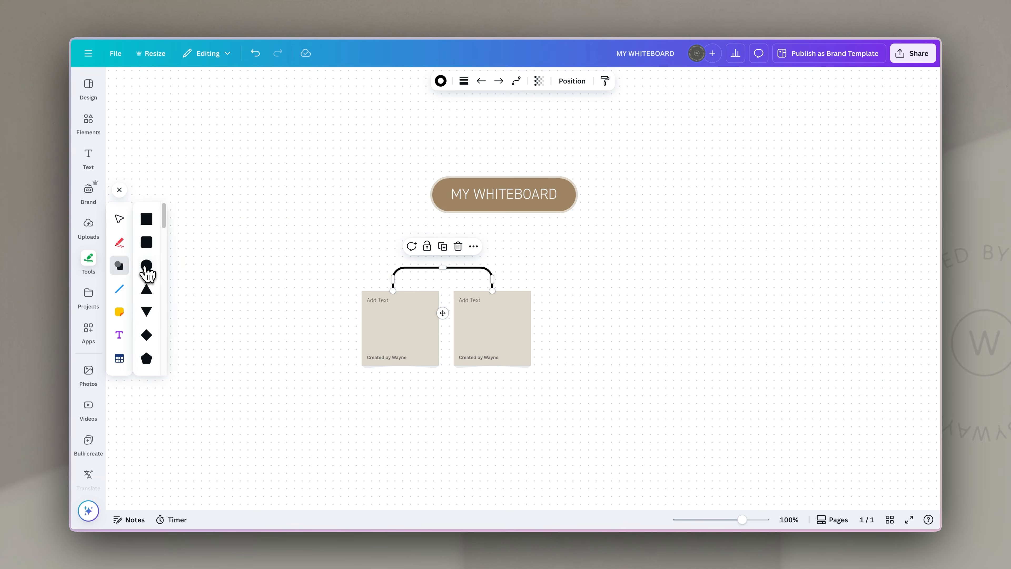
{"action": "left_click", "coordinate": [147, 265]}
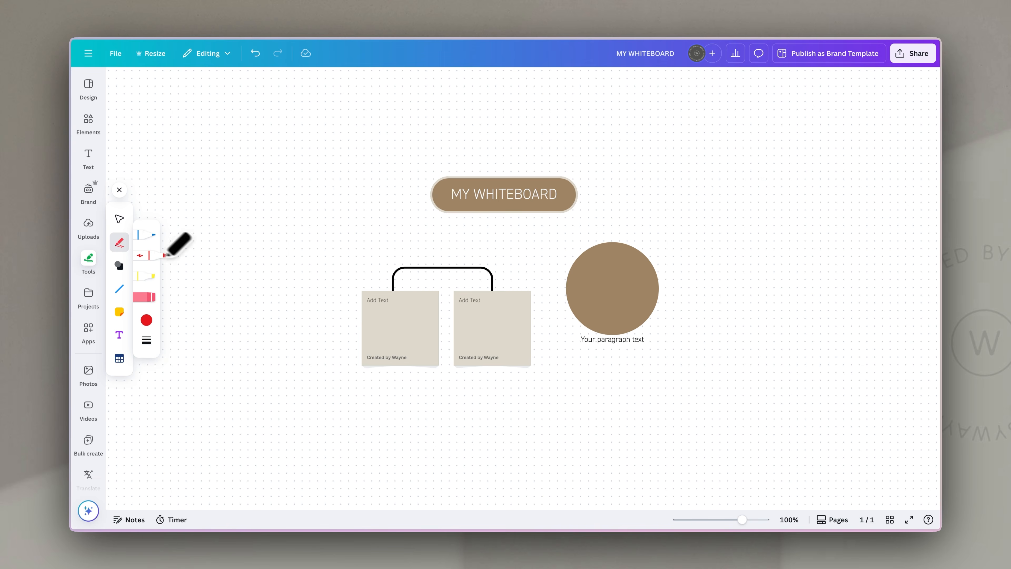
- Draw a three-column, four-row table below the sticky notes
{"action": "left_click", "coordinate": [119, 359]}
{"action": "left_click_drag", "start_coordinate": [554, 257], "coordinate": [555, 392]}
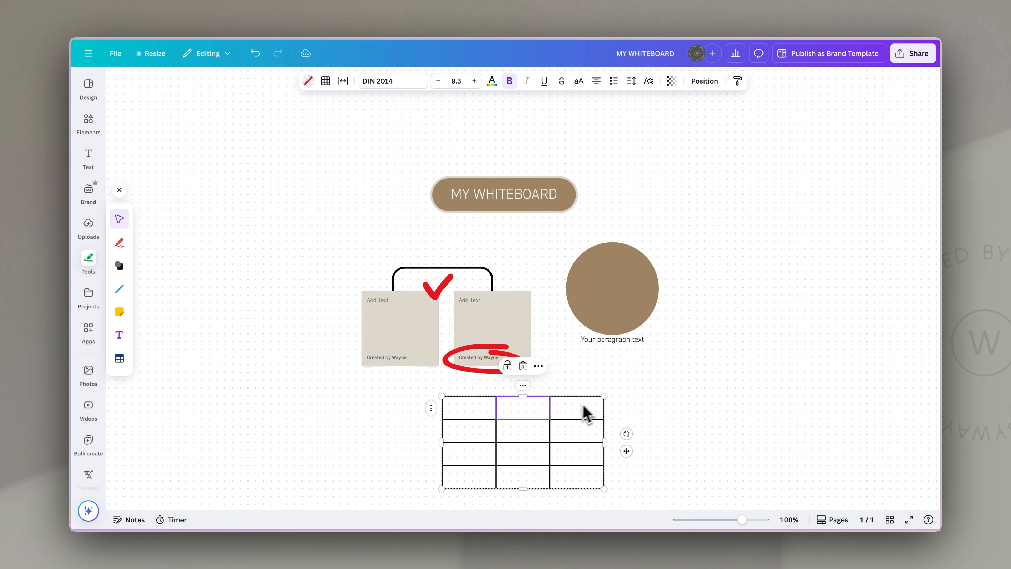
{"action": "left_click", "coordinate": [691, 401]}
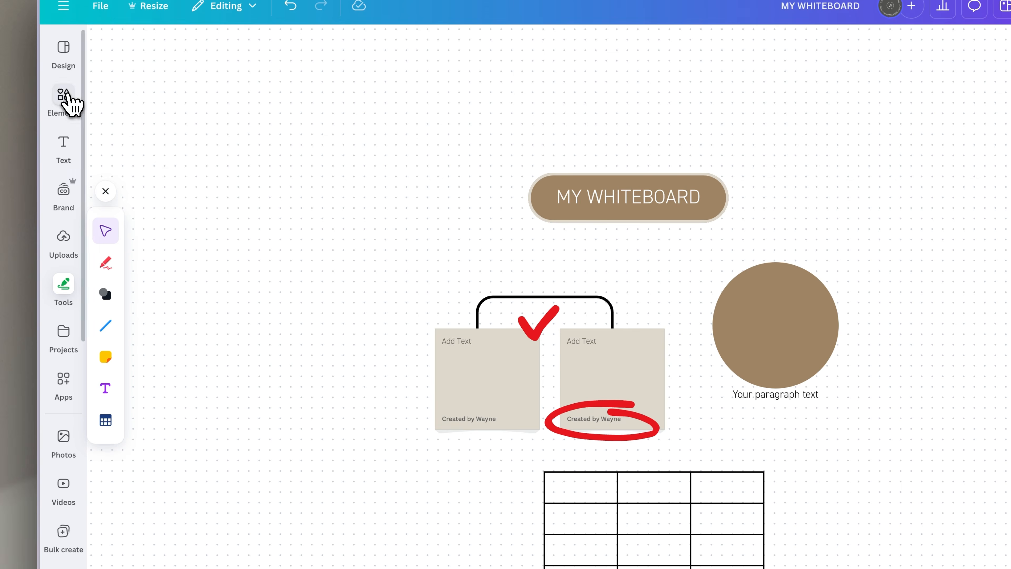
- Add a photo from the Photos panel onto the whiteboard and position it
{"action": "left_click", "coordinate": [64, 96]}
{"action": "left_click", "coordinate": [64, 438]}
{"action": "left_click", "coordinate": [183, 155]}
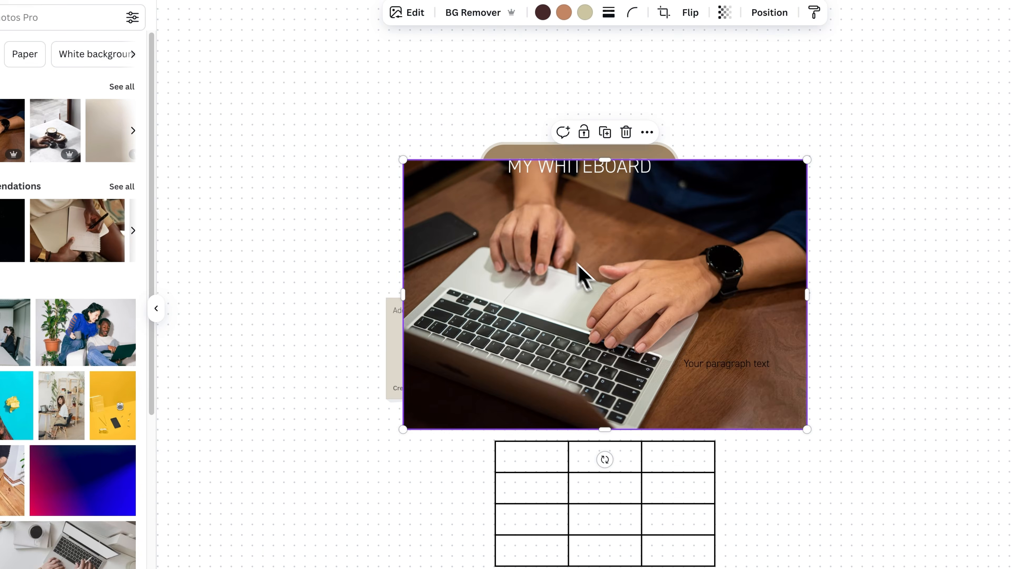
{"action": "left_click_drag", "start_coordinate": [578, 263], "coordinate": [840, 332]}
{"action": "left_click_drag", "start_coordinate": [756, 294], "coordinate": [953, 424]}
{"action": "left_click_drag", "start_coordinate": [979, 466], "coordinate": [789, 465]}
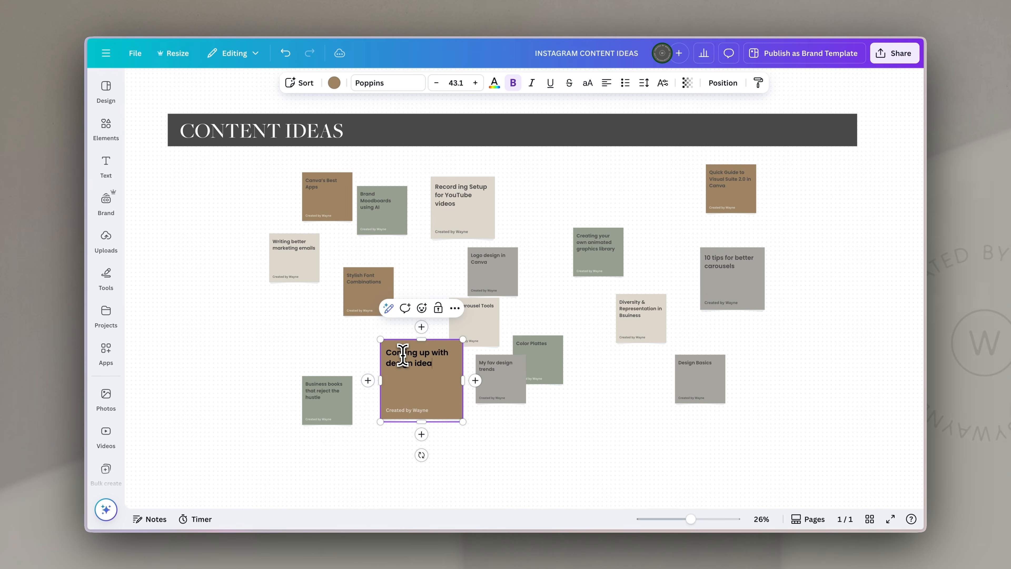
- Move the 'Coming up with design ideas' sticky note to the left side of the board
{"action": "left_click_drag", "start_coordinate": [460, 420], "coordinate": [280, 392]}
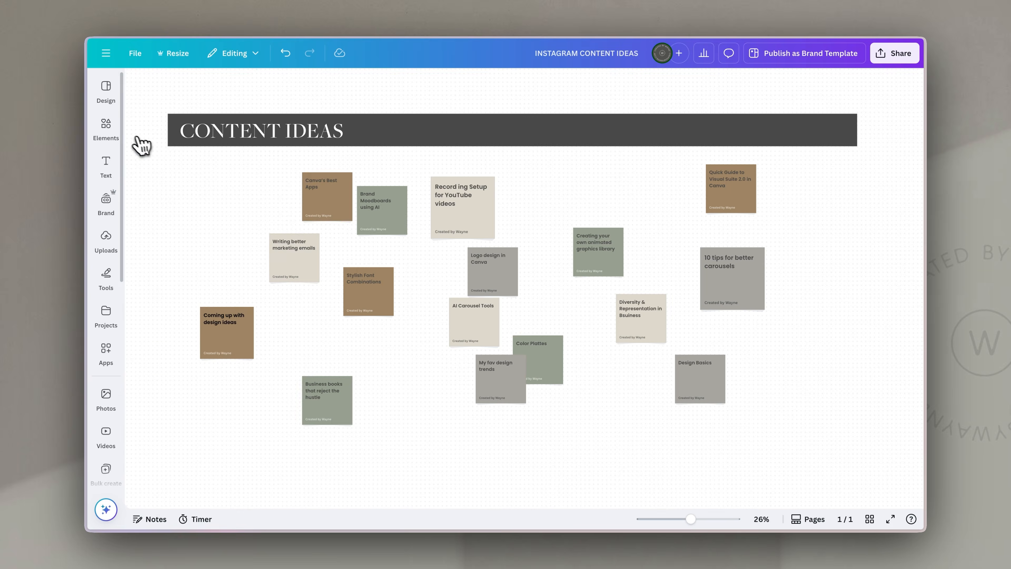
- Place recently used photos onto the 'Record ing Setup for YouTube videos' and 'Quick Guide to Visual Suite 2.0' sticky notes
{"action": "left_click", "coordinate": [106, 129]}
{"action": "left_click", "coordinate": [150, 130]}
{"action": "left_click_drag", "start_coordinate": [645, 332], "coordinate": [611, 280]}
{"action": "left_click_drag", "start_coordinate": [600, 265], "coordinate": [575, 216]}
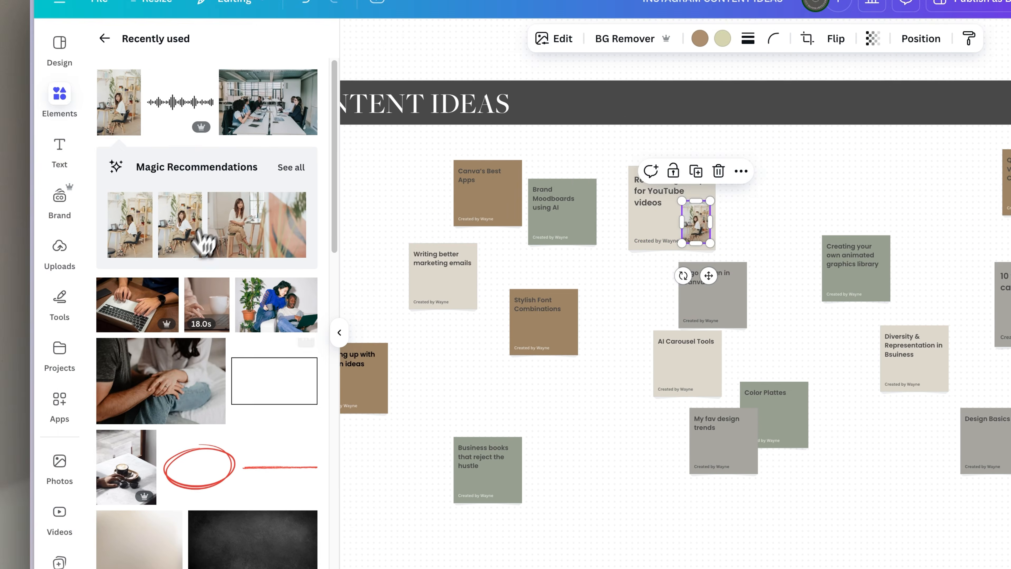
{"action": "left_click", "coordinate": [138, 305]}
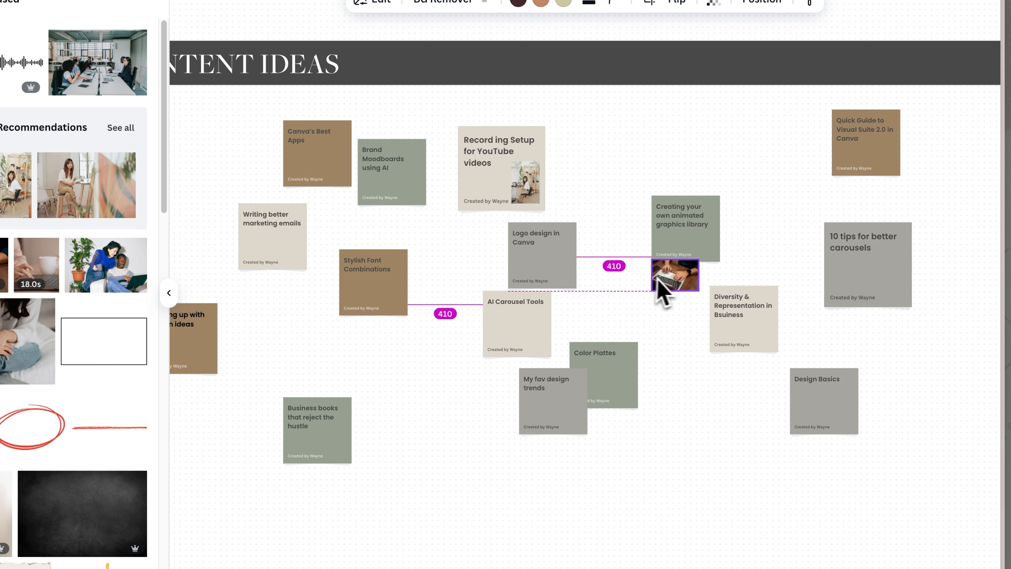
{"action": "left_click_drag", "start_coordinate": [658, 281], "coordinate": [849, 164]}
{"action": "left_click", "coordinate": [898, 244]}
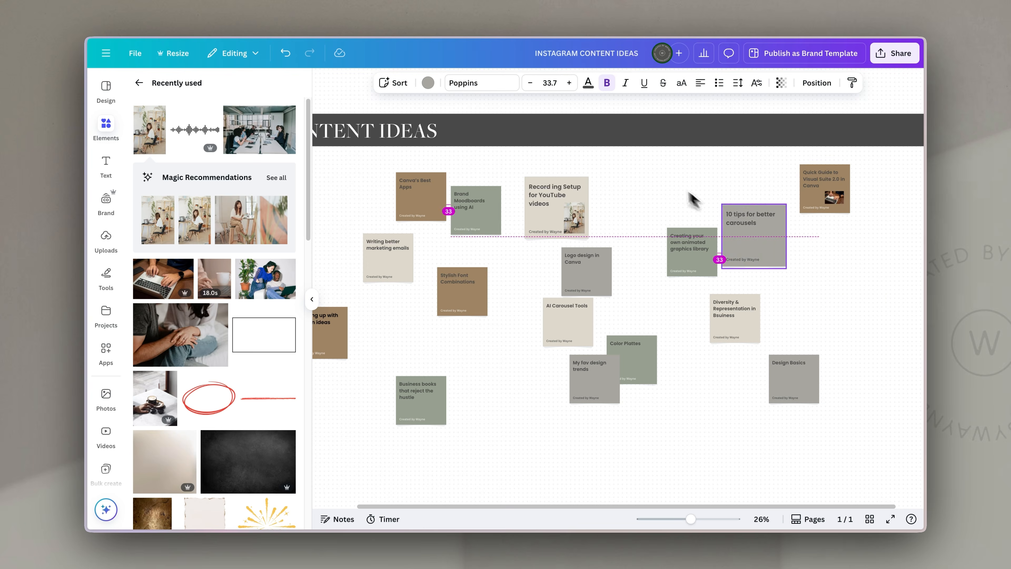
- Select all the sticky notes on the board and sort them by topic
{"action": "left_click_drag", "start_coordinate": [691, 519], "coordinate": [682, 518]}
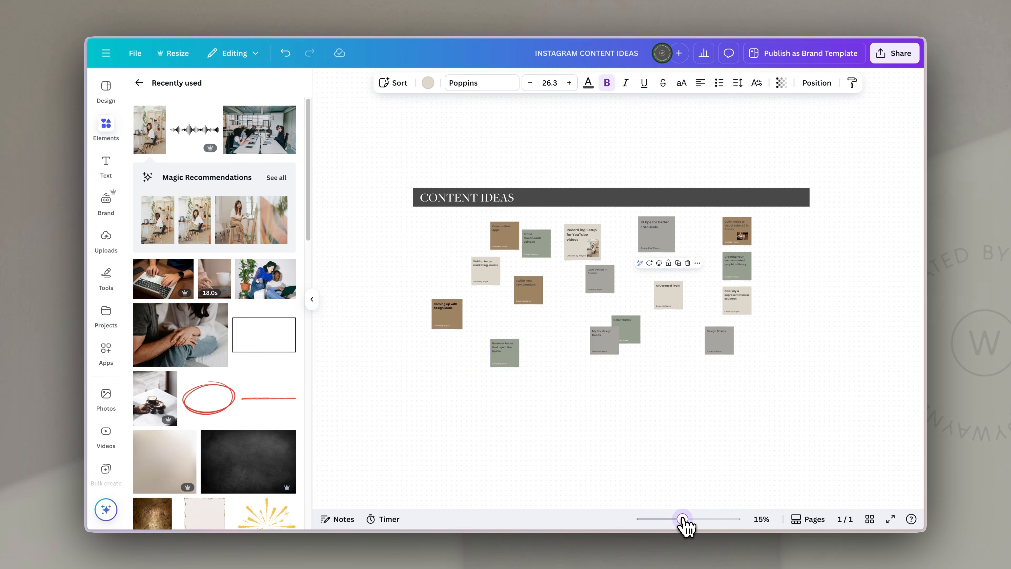
{"action": "left_click_drag", "start_coordinate": [537, 292], "coordinate": [485, 374]}
{"action": "left_click", "coordinate": [576, 329]}
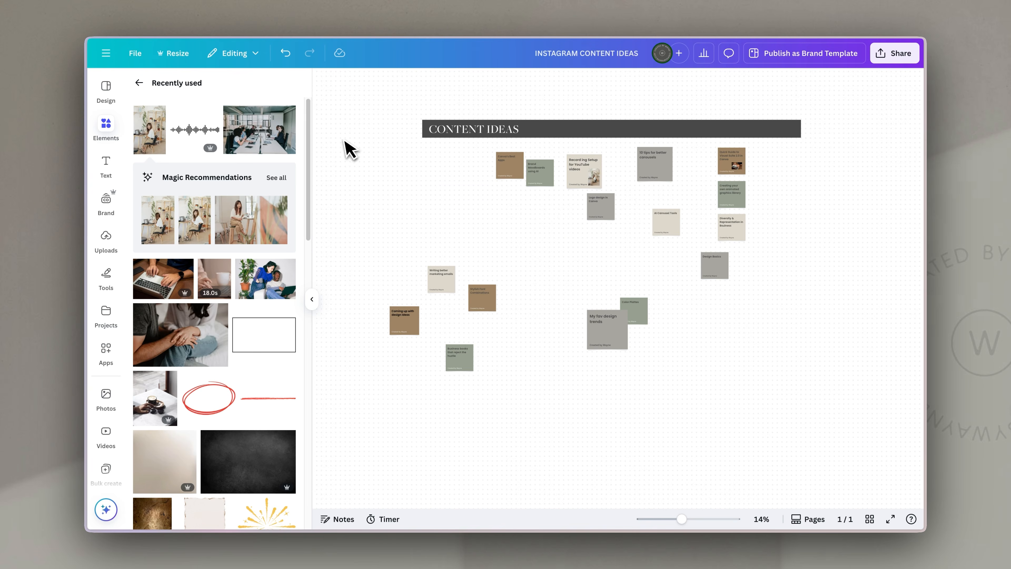
{"action": "left_click_drag", "start_coordinate": [367, 149], "coordinate": [816, 419]}
{"action": "right_click", "coordinate": [665, 231]}
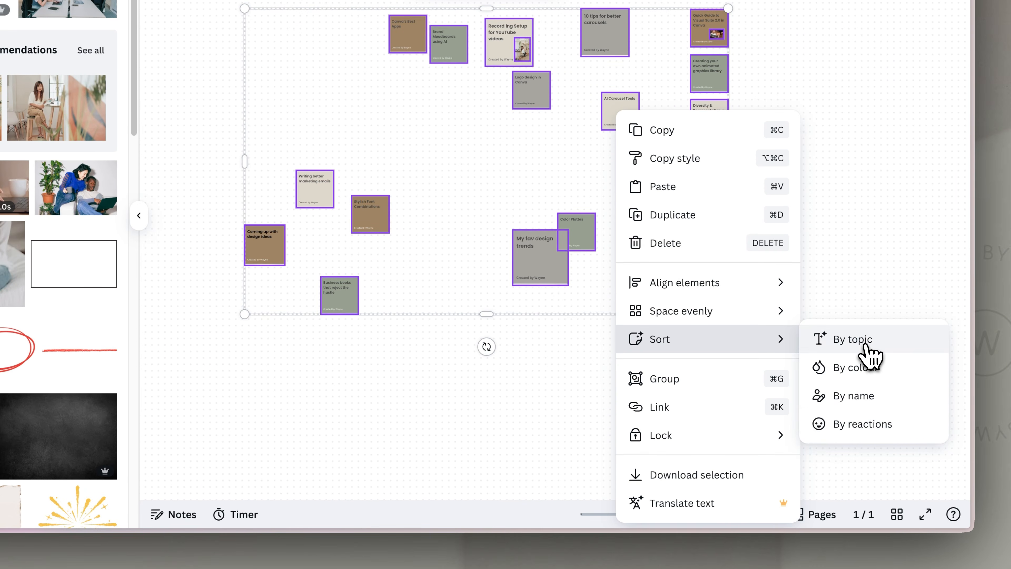
{"action": "left_click", "coordinate": [866, 346]}
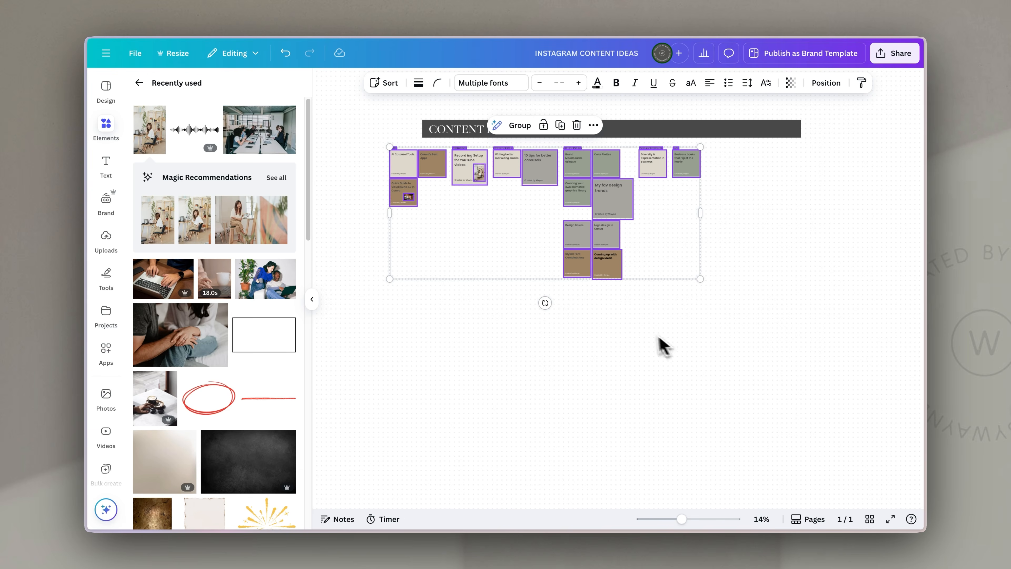
- Zoom in and review the sticky notes in each sorted topic group
{"action": "left_click_drag", "start_coordinate": [682, 519], "coordinate": [704, 520]}
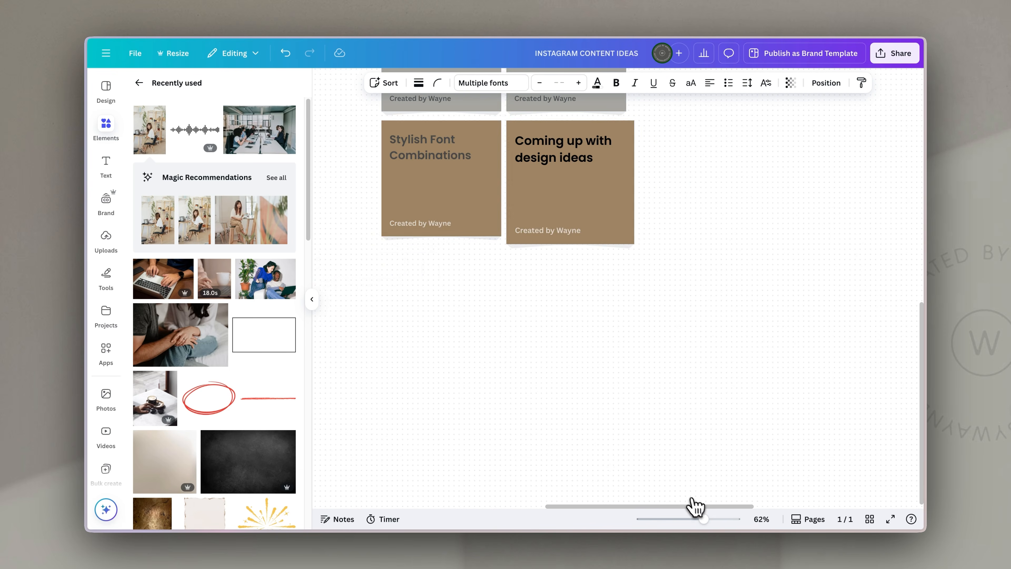
{"action": "left_click_drag", "start_coordinate": [682, 190], "coordinate": [781, 465]}
{"action": "left_click_drag", "start_coordinate": [359, 191], "coordinate": [562, 463]}
{"action": "left_click_drag", "start_coordinate": [347, 426], "coordinate": [420, 408]}
{"action": "left_click_drag", "start_coordinate": [346, 187], "coordinate": [519, 230]}
{"action": "left_click", "coordinate": [462, 247]}
{"action": "scroll", "coordinate": [493, 291], "scroll_direction": "right", "scroll_amount": 10}
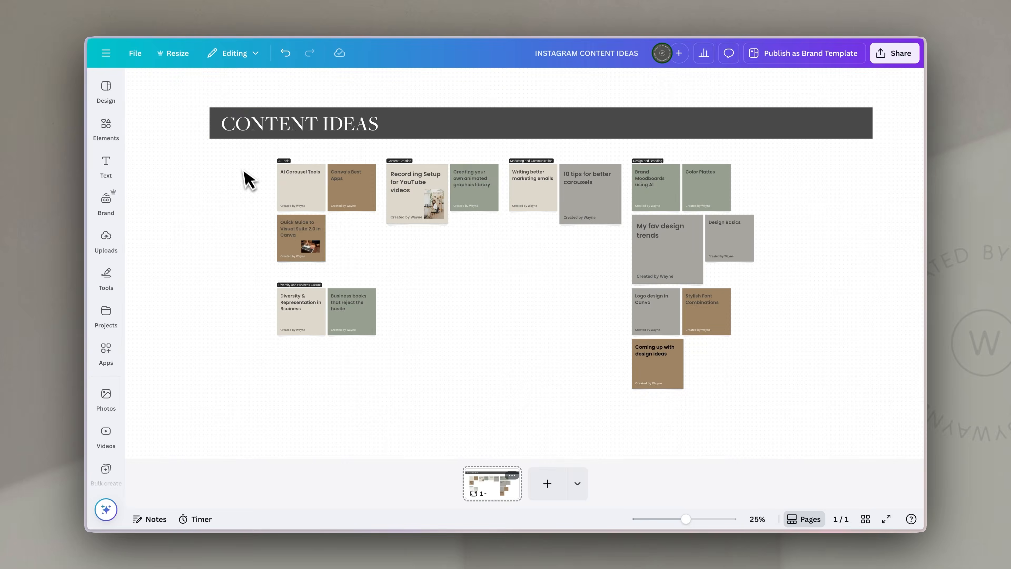
- Select all the sorted sticky notes and create a summary of them with Magic Write
{"action": "left_click_drag", "start_coordinate": [250, 150], "coordinate": [743, 391]}
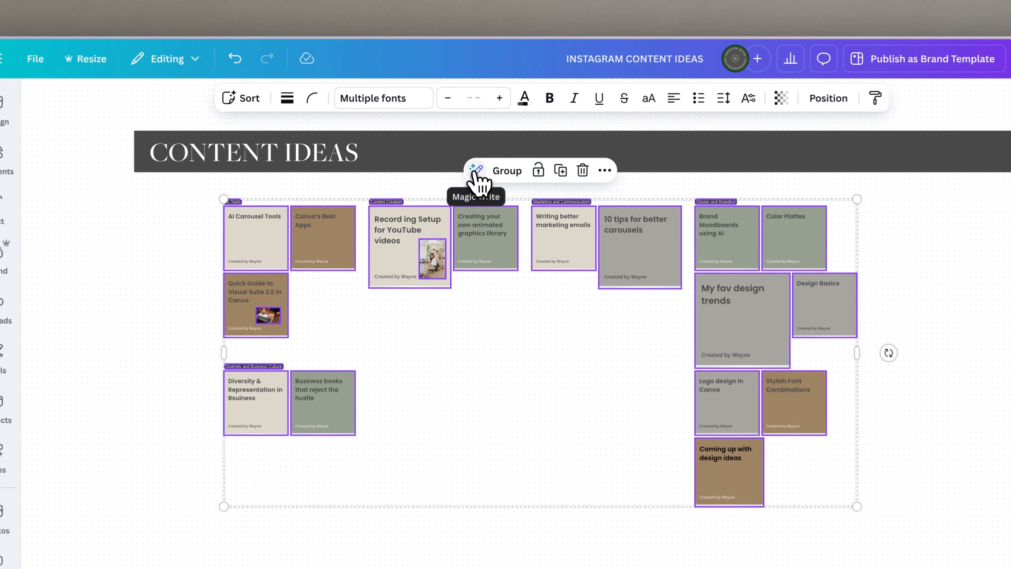
{"action": "left_click", "coordinate": [467, 138]}
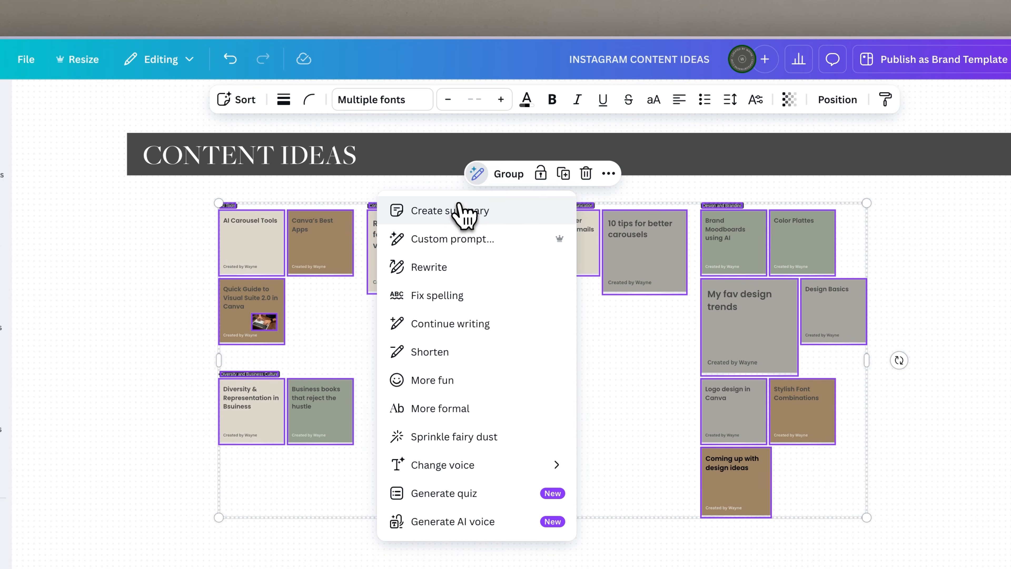
{"action": "left_click", "coordinate": [455, 217]}
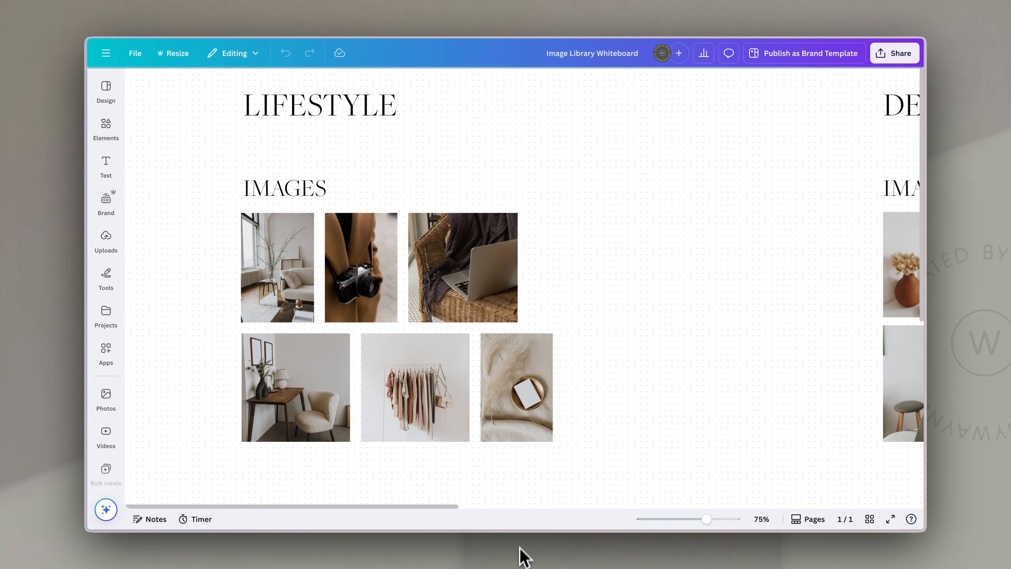
- Zoom and pan across the image library whiteboard to examine the Lifestyle, Devices and Textures sections
{"action": "left_click_drag", "start_coordinate": [707, 519], "coordinate": [700, 520]}
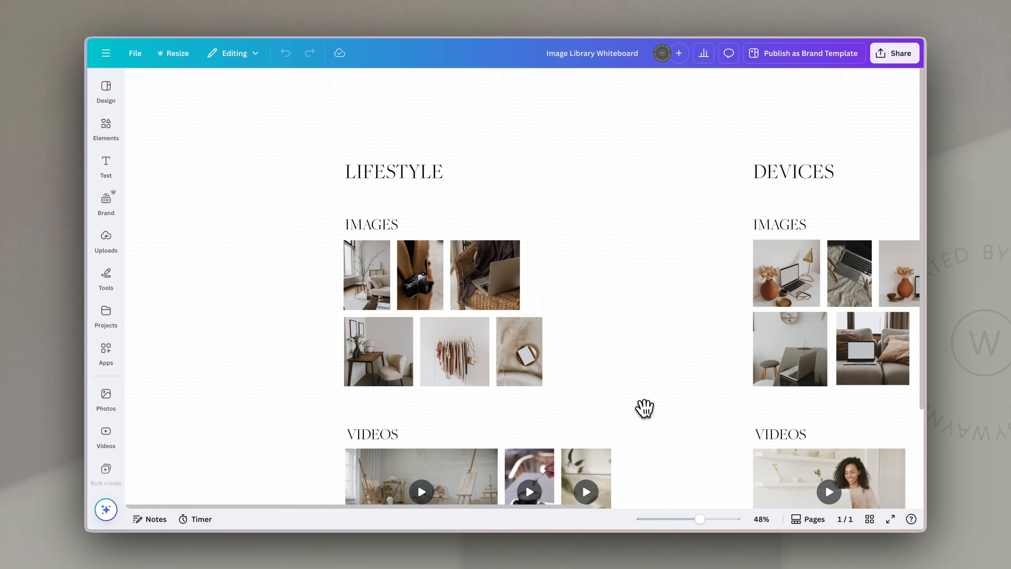
{"action": "left_click_drag", "start_coordinate": [641, 404], "coordinate": [614, 325]}
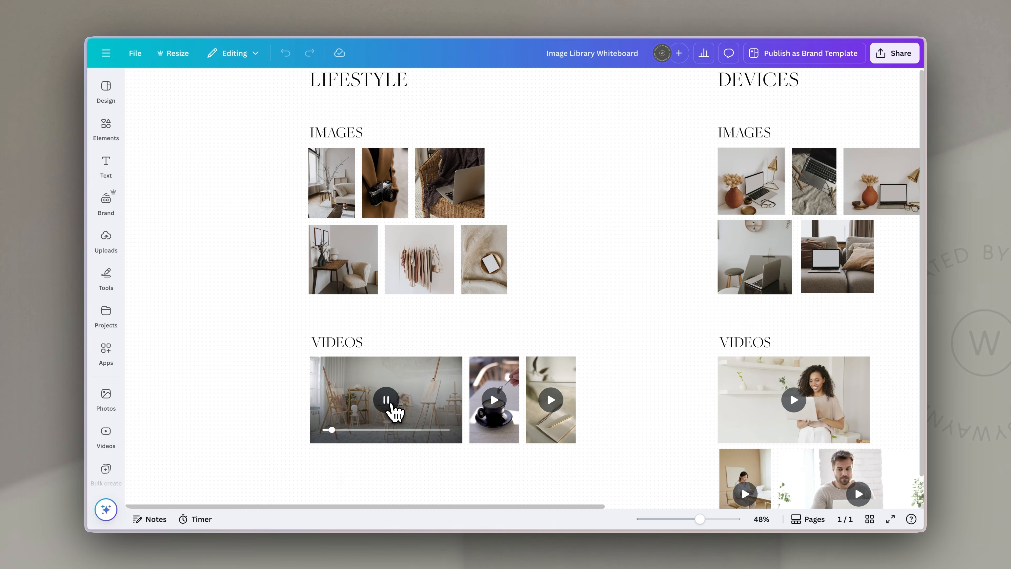
{"action": "left_click_drag", "start_coordinate": [684, 325], "coordinate": [469, 325]}
{"action": "left_click_drag", "start_coordinate": [699, 520], "coordinate": [693, 521]}
{"action": "left_click_drag", "start_coordinate": [816, 351], "coordinate": [575, 386]}
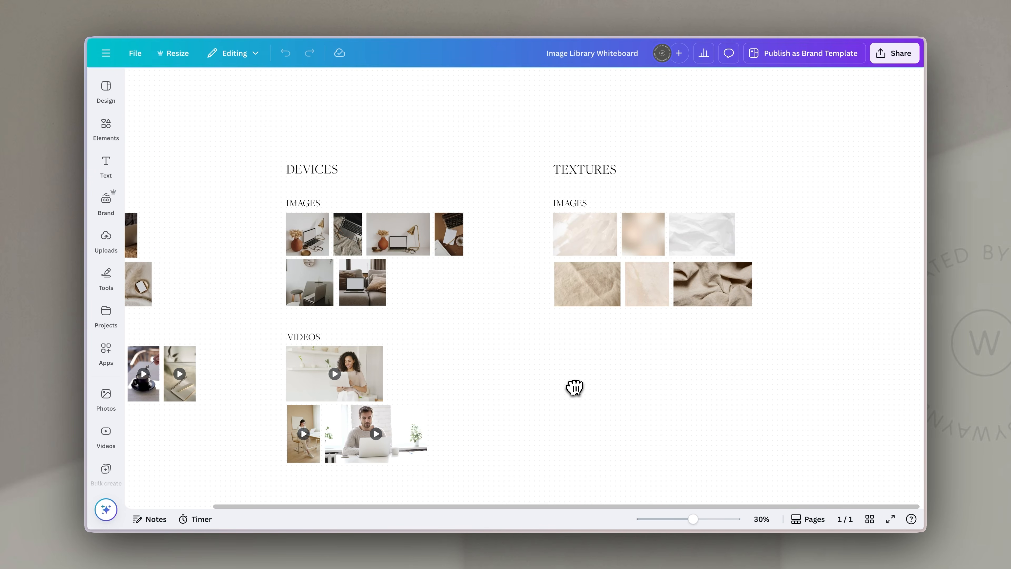